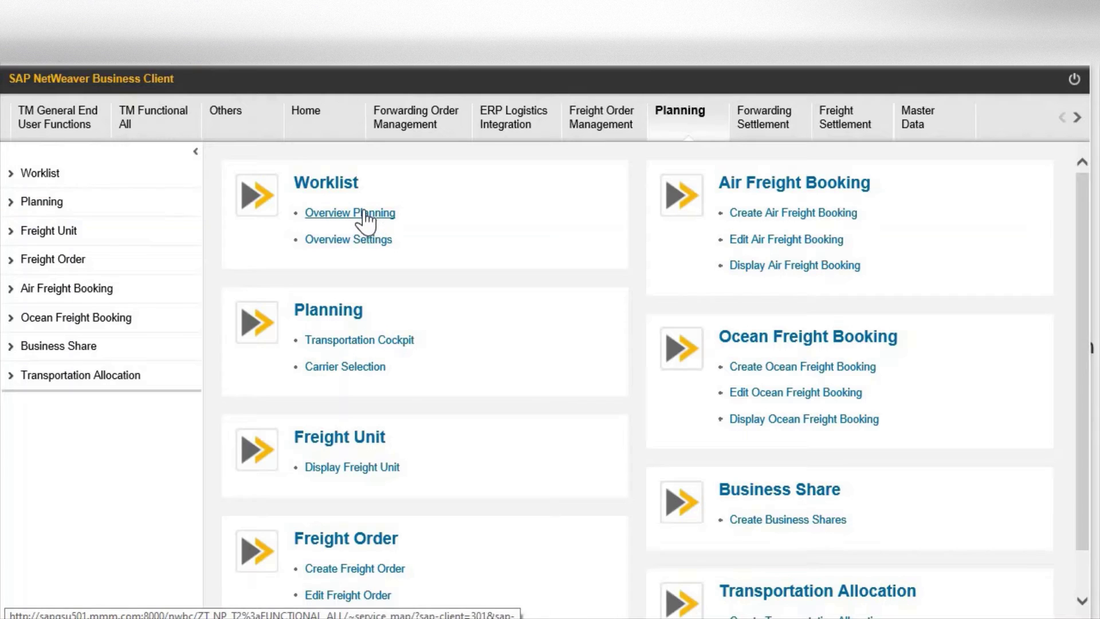
Open the Overview Planning worklist and mark the Freight Units and Transportation Units query categories
click(362, 216)
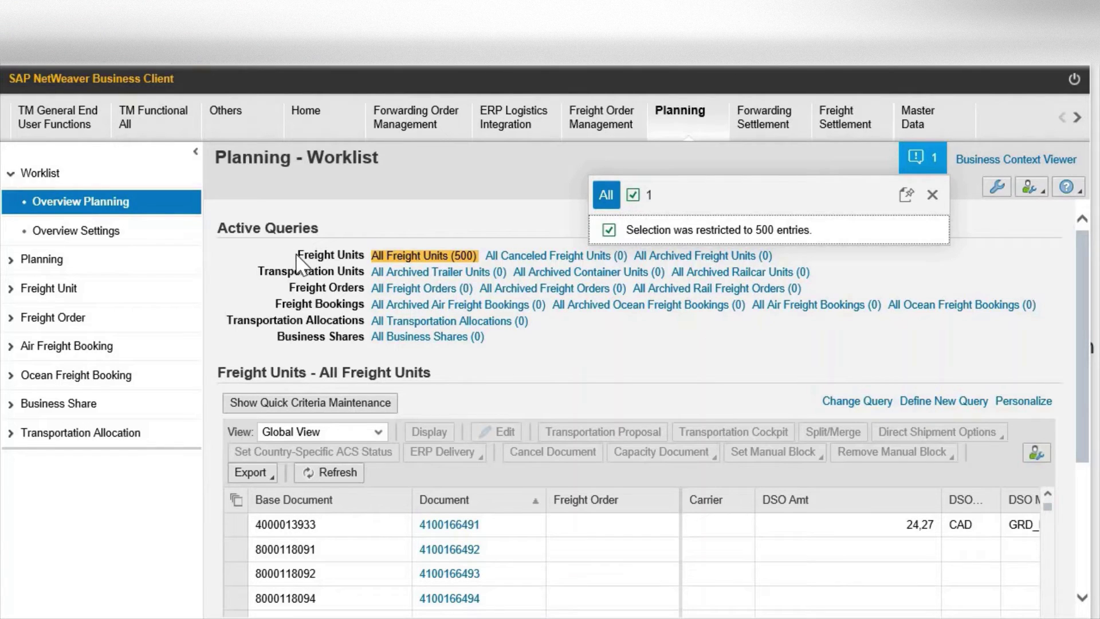
drag(297, 255, 366, 256)
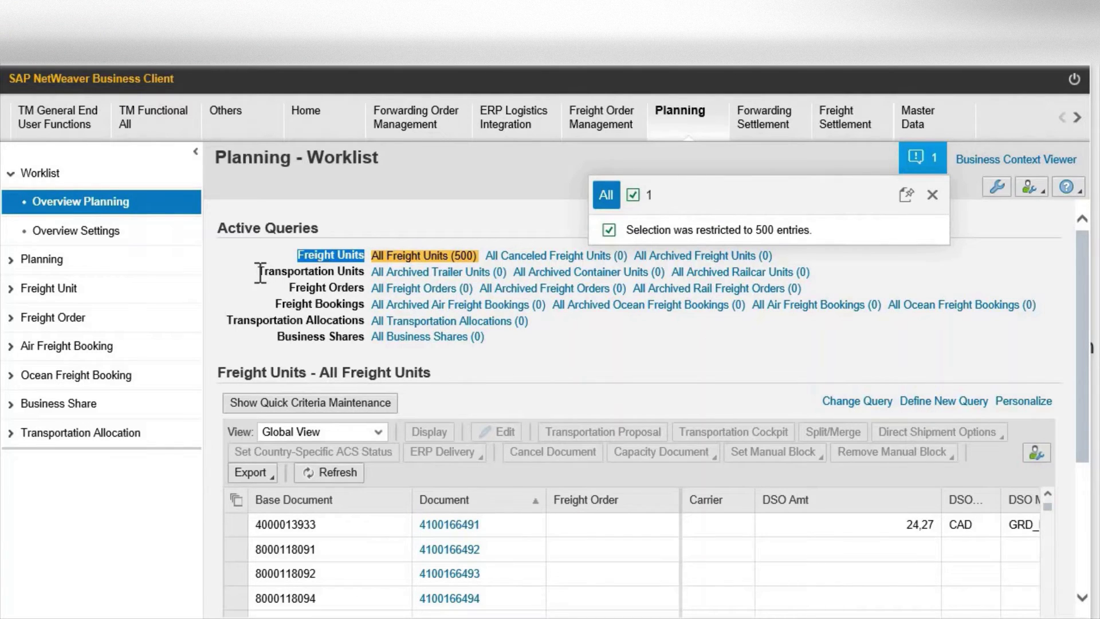
drag(258, 271, 365, 271)
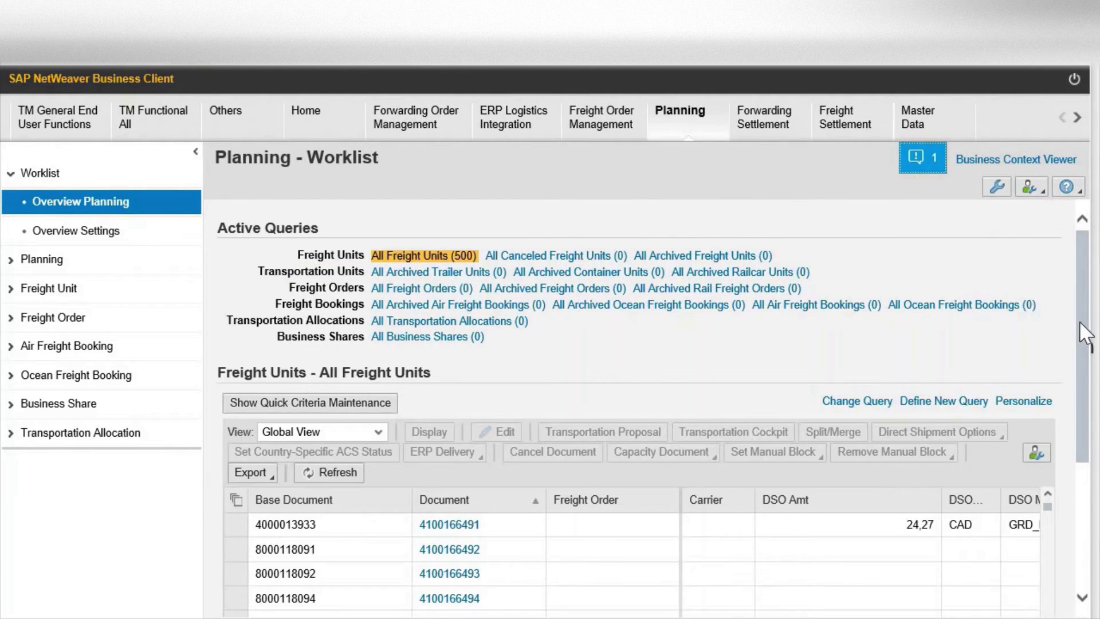
Look through the active queries and the All Freight Units result table in the planning worklist
scroll(1083, 338, down, 3)
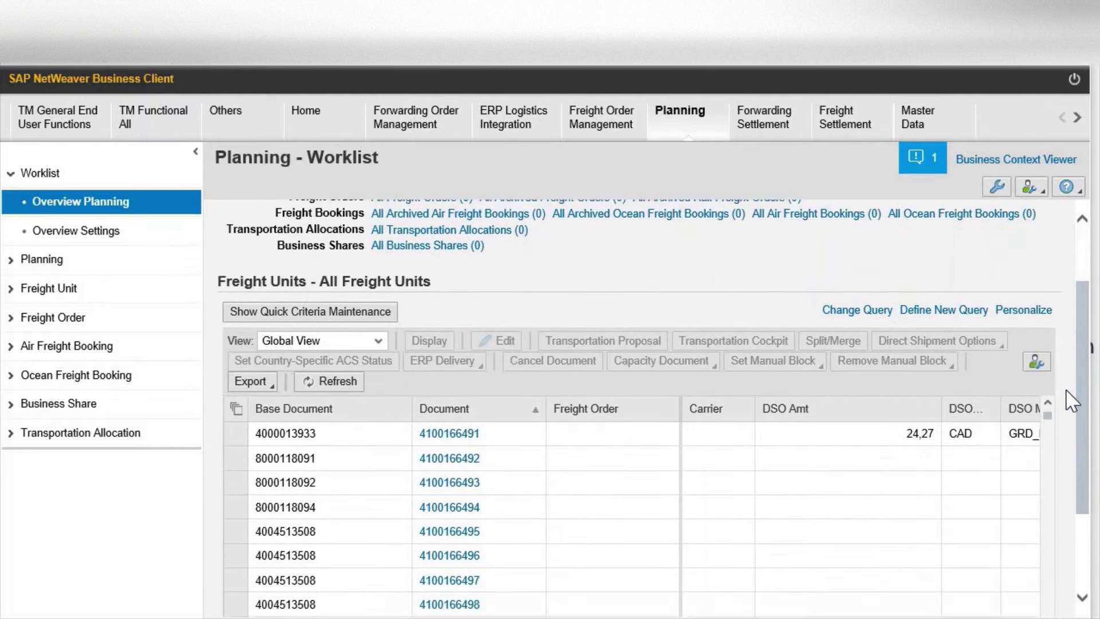
scroll(1064, 428, down, 2)
scroll(1055, 314, up, 5)
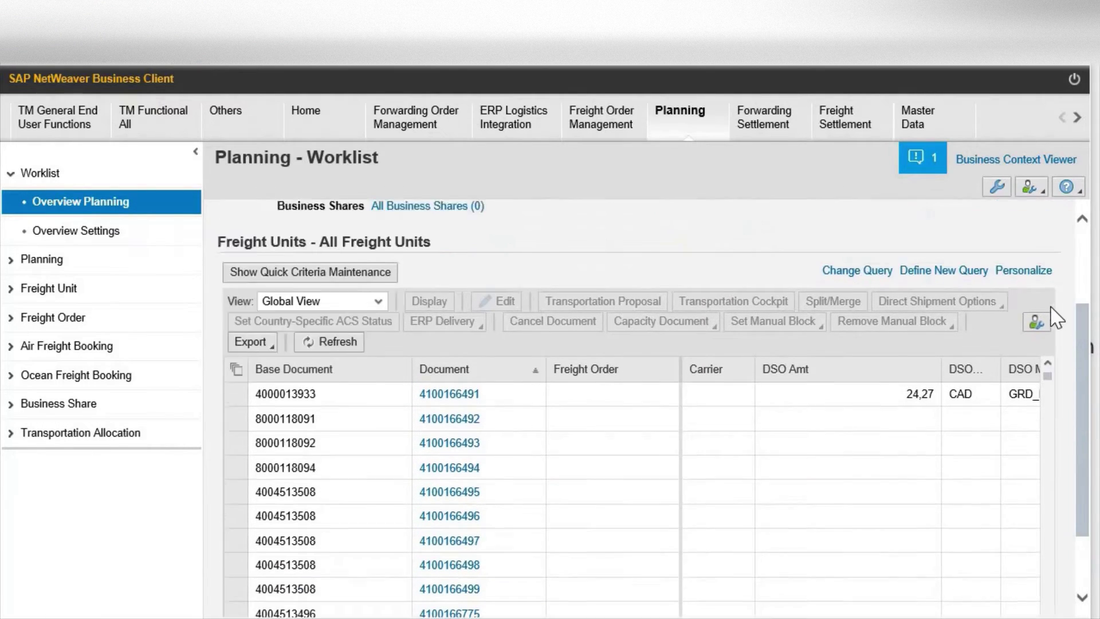
scroll(1056, 344, down, 3)
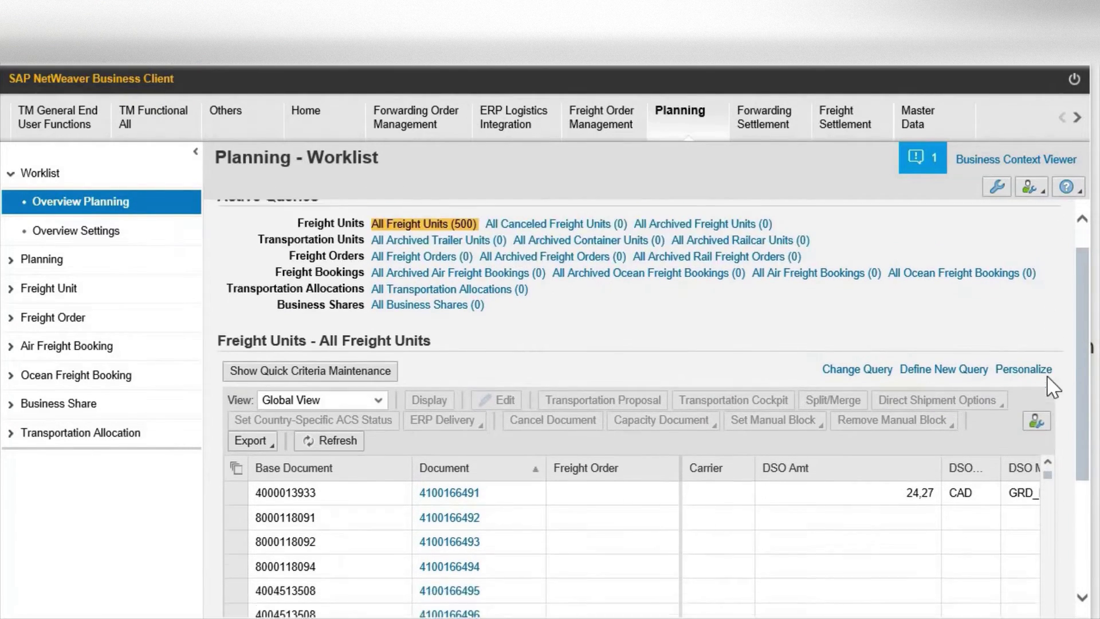
scroll(1054, 448, down, 3)
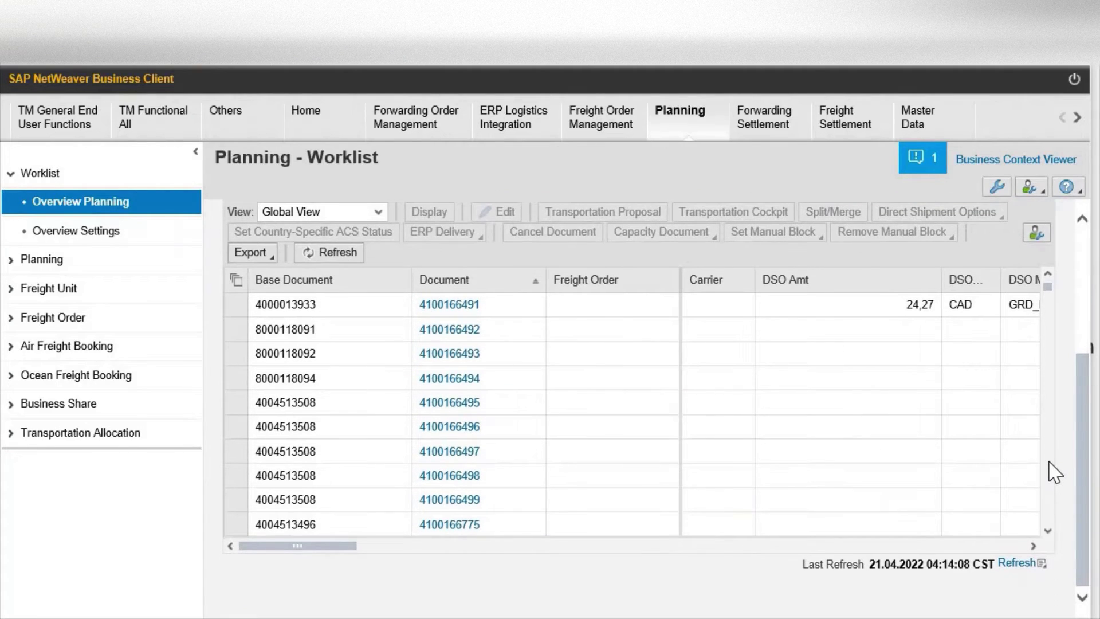
scroll(1056, 356, up, 5)
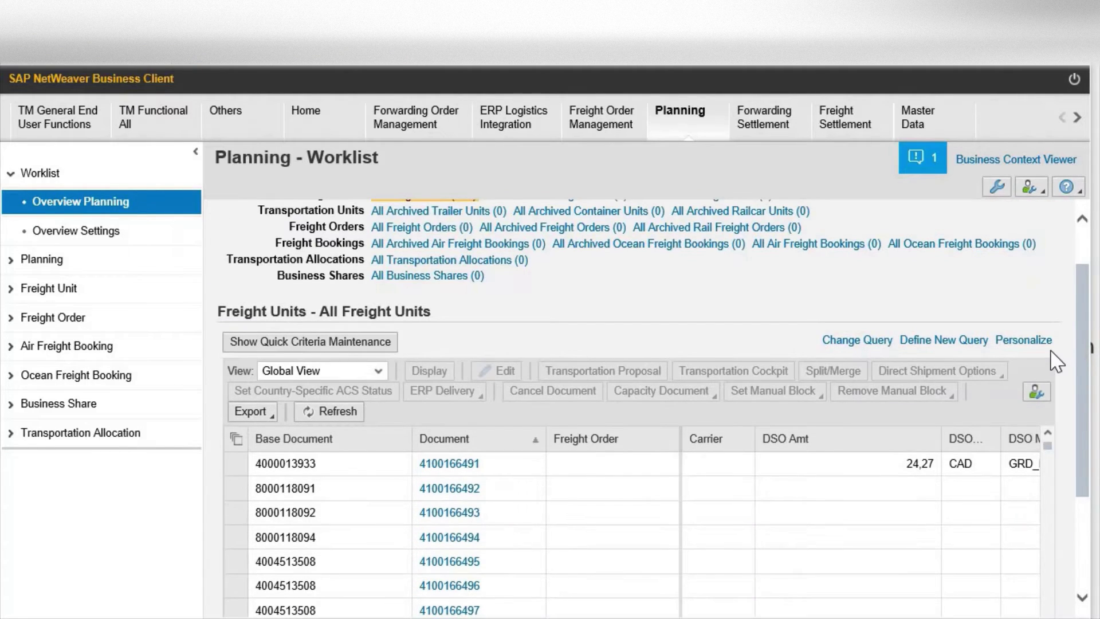
scroll(1056, 361, up, 1)
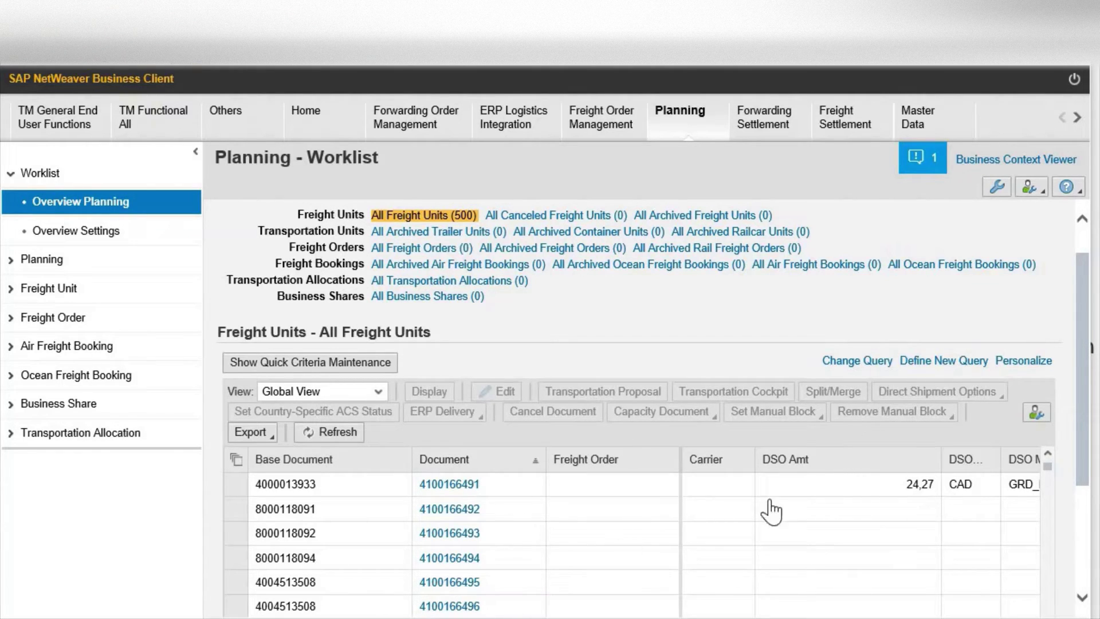
Open the selection criteria of the All Freight Units query, review them through Additional Attributes, and apply them
click(839, 362)
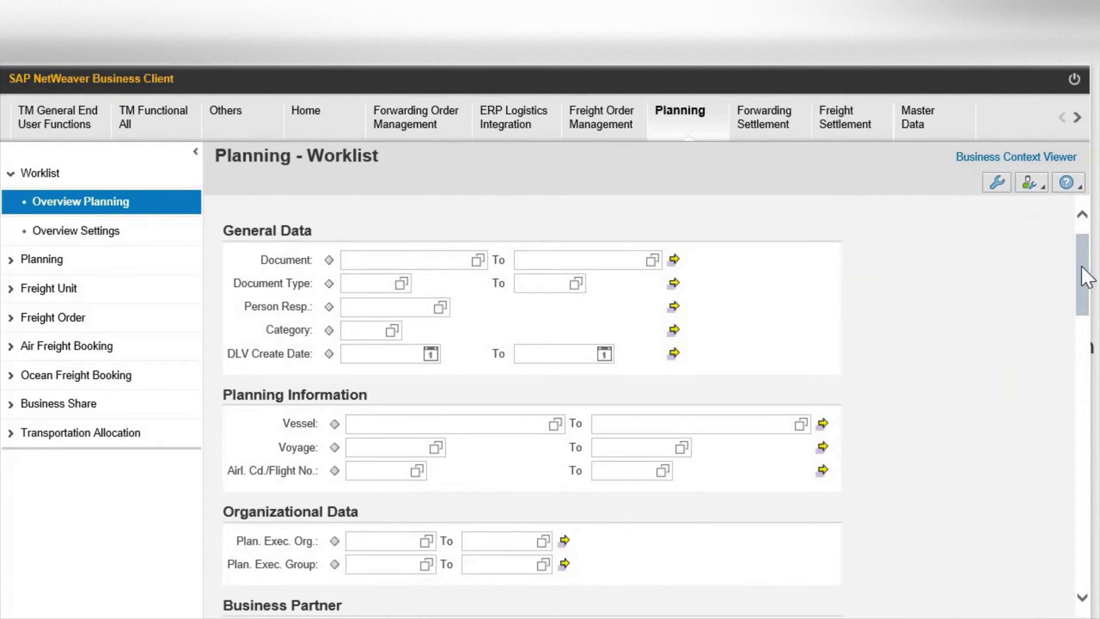
drag(1073, 299, 1060, 515)
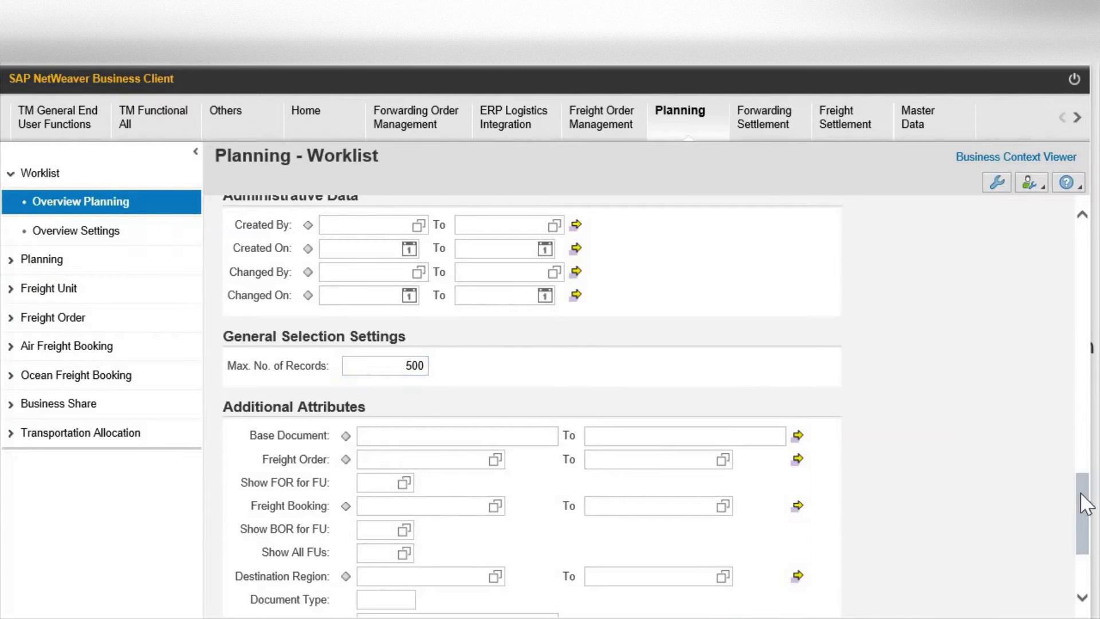
drag(1079, 524, 1077, 555)
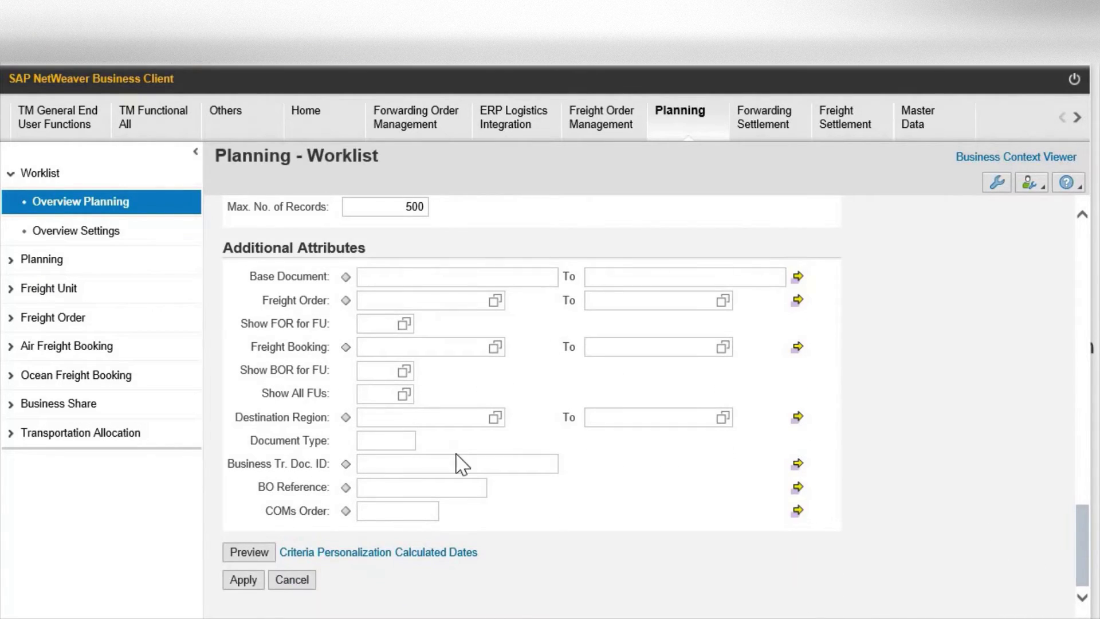
click(243, 581)
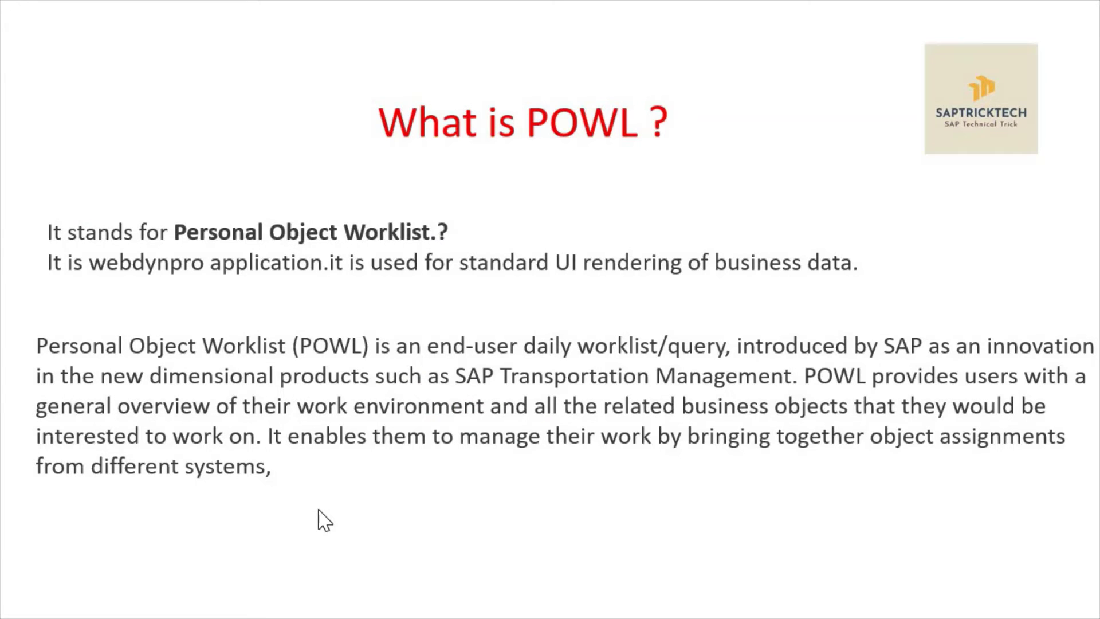
Take the function module name POWL_QUERY_REFRESH from the notes and display its source code in Function Builder
click(319, 510)
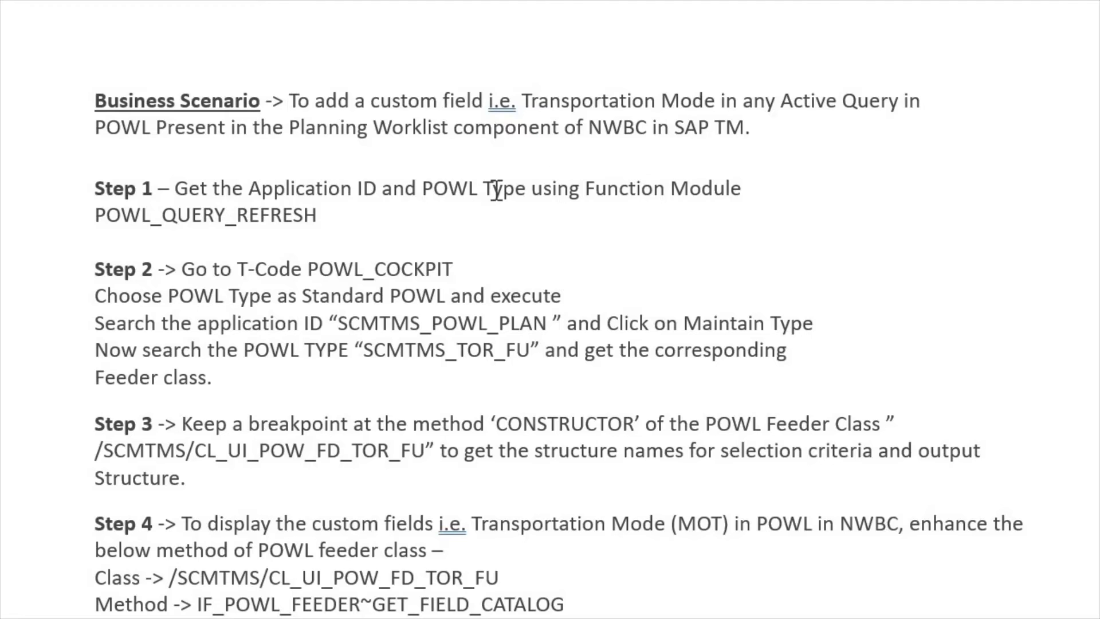
drag(318, 215, 98, 216)
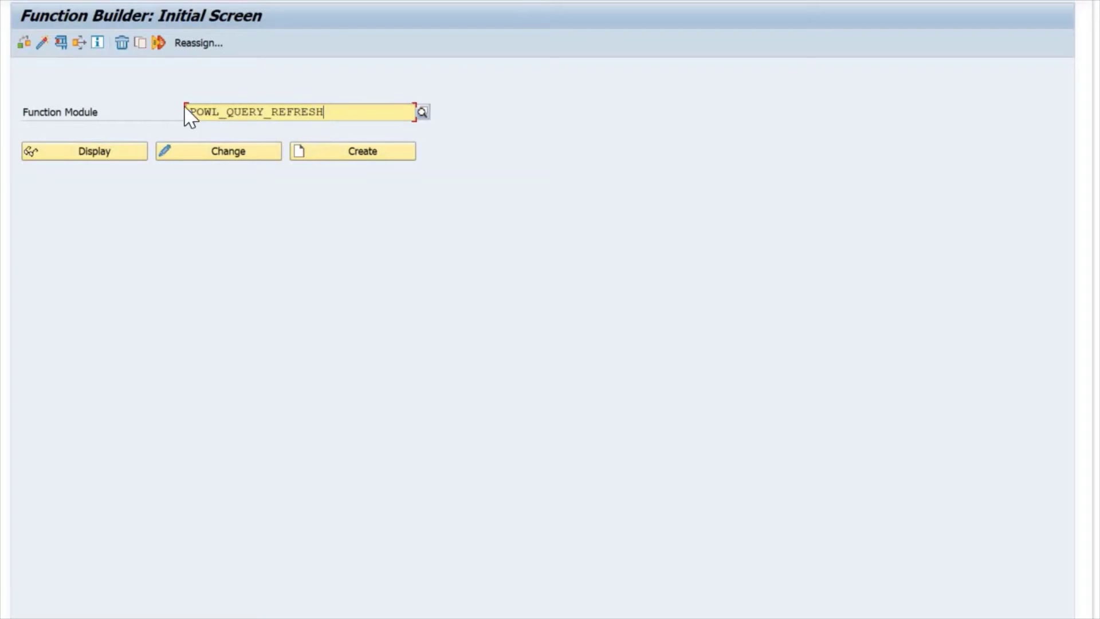
click(101, 158)
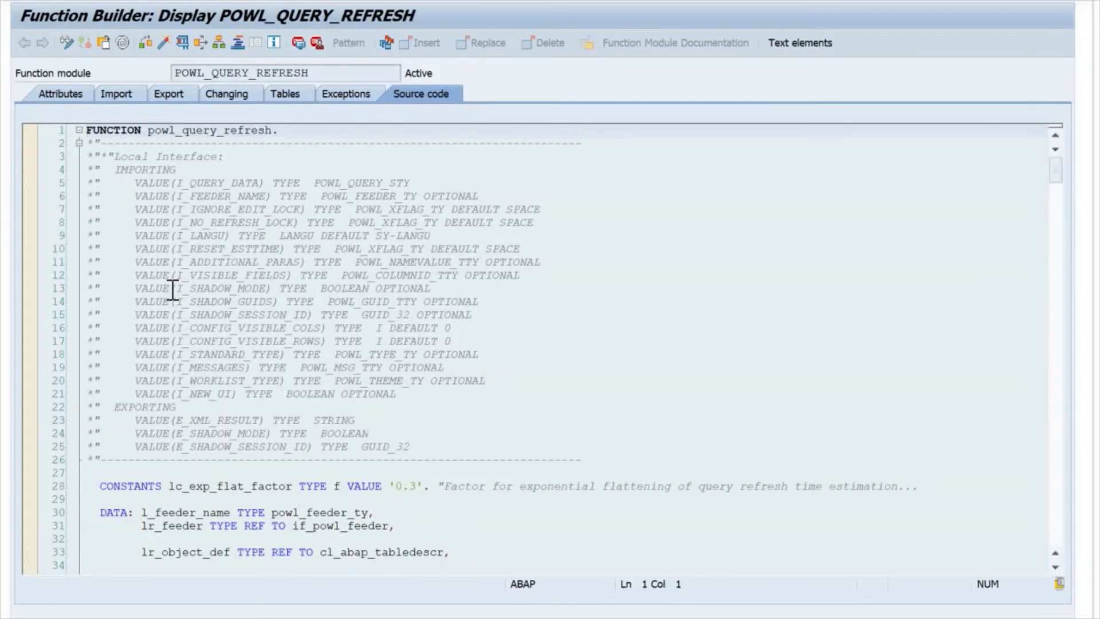
Set an external breakpoint at the lr_feeder->get_objects call on line 247 and mark its applid and type parameters
scroll(486, 397, down, 17)
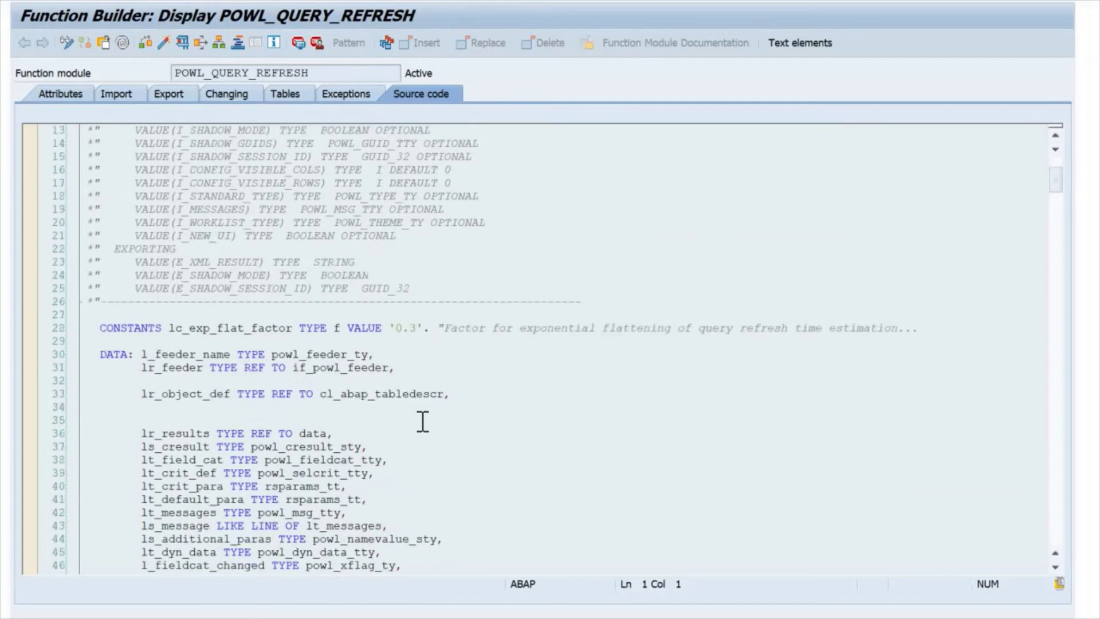
scroll(422, 423, down, 19)
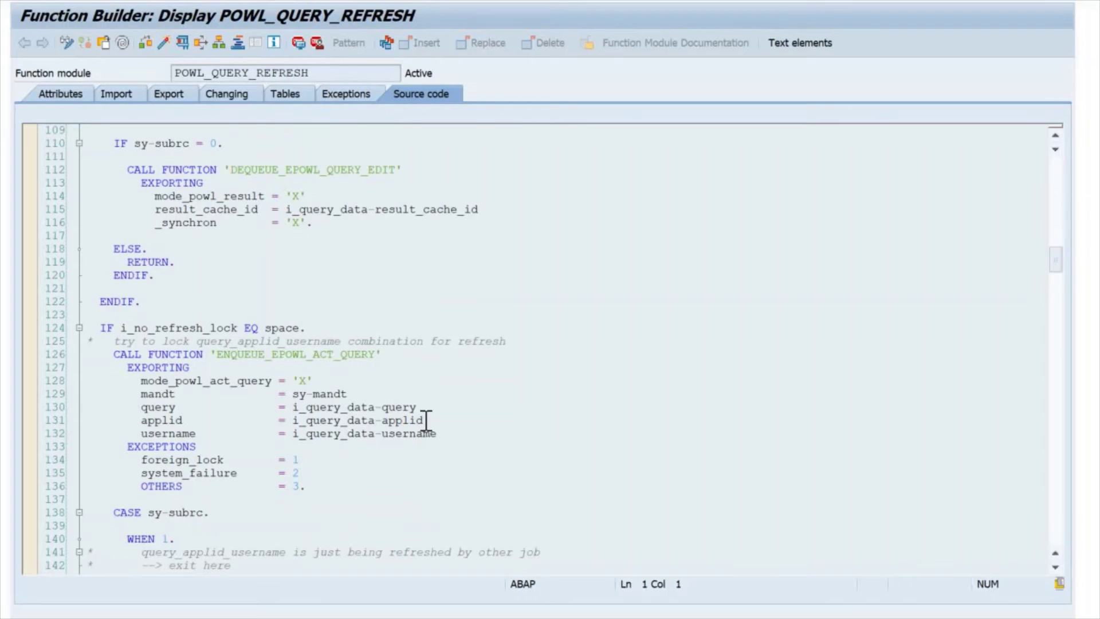
scroll(426, 421, down, 18)
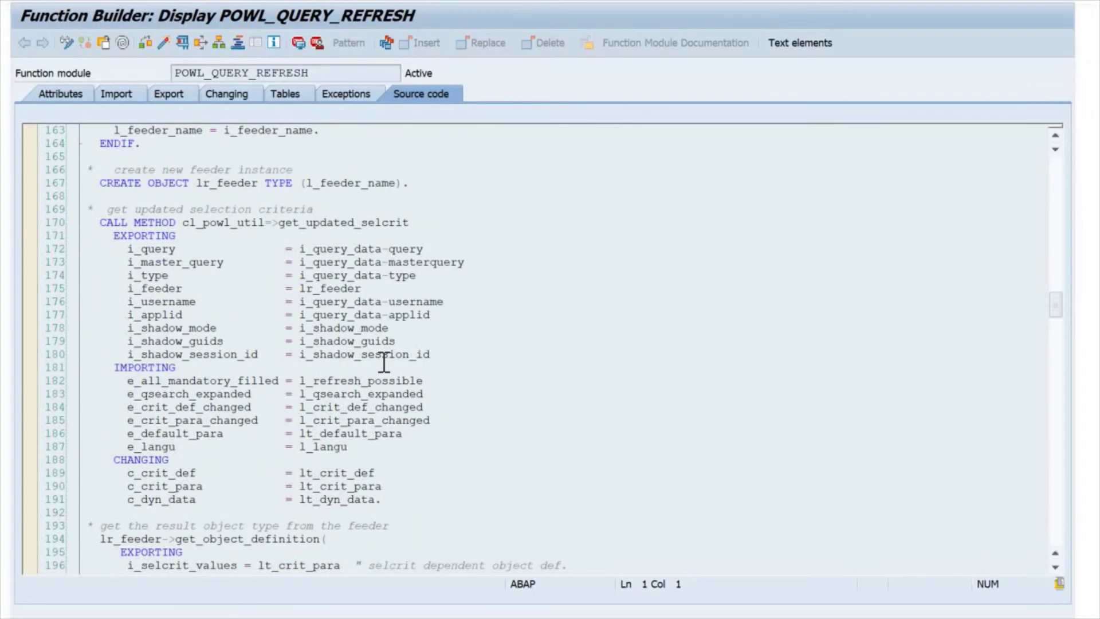
scroll(383, 362, down, 7)
scroll(380, 378, down, 4)
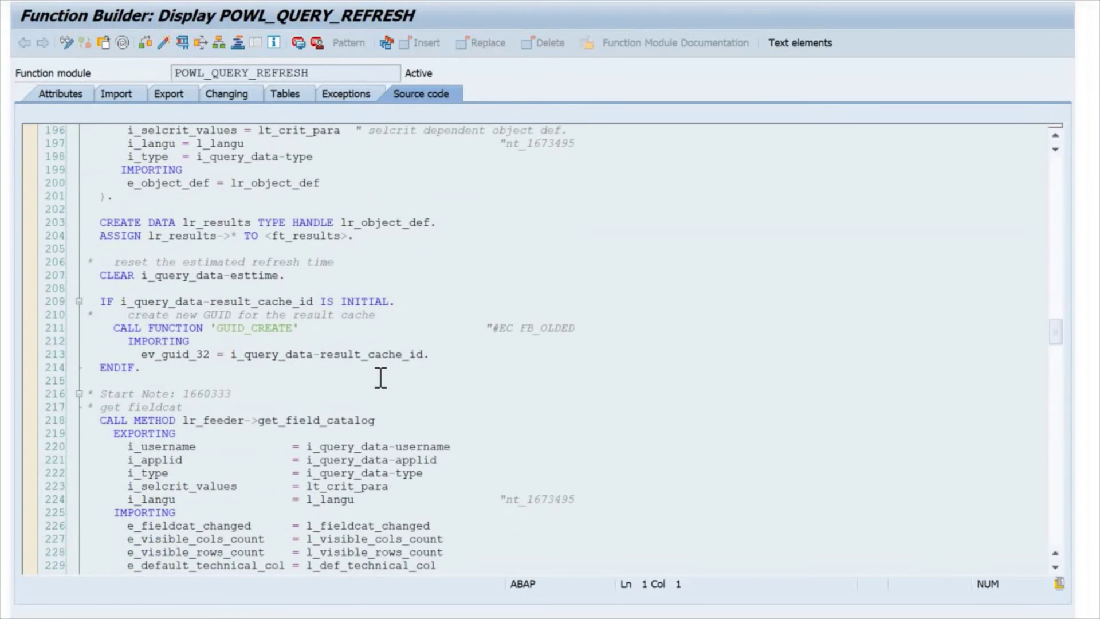
scroll(380, 391, down, 12)
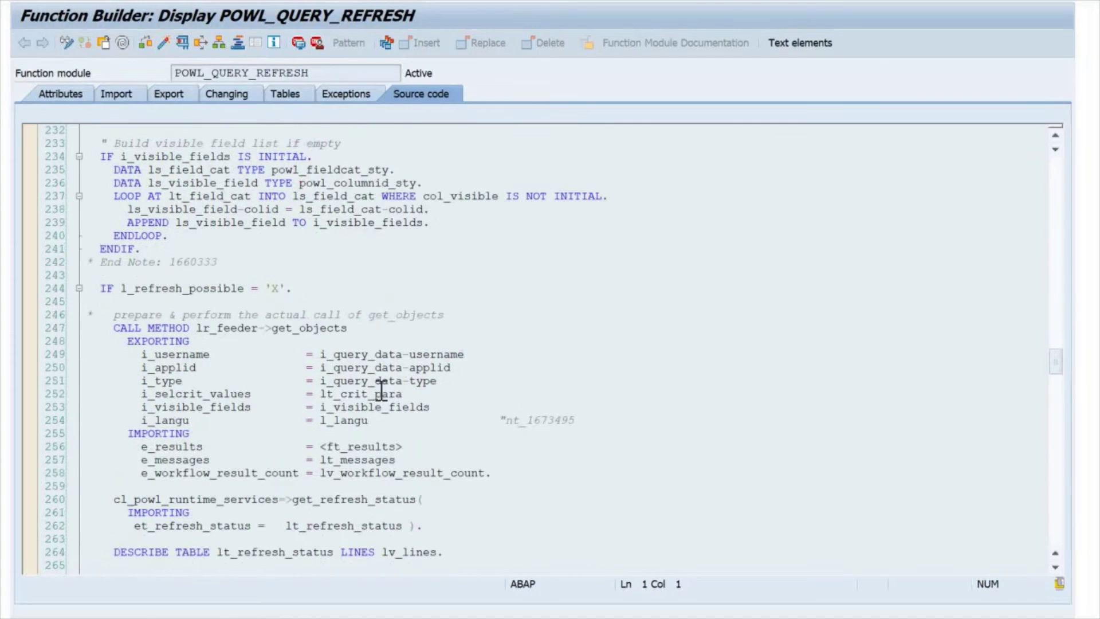
click(187, 328)
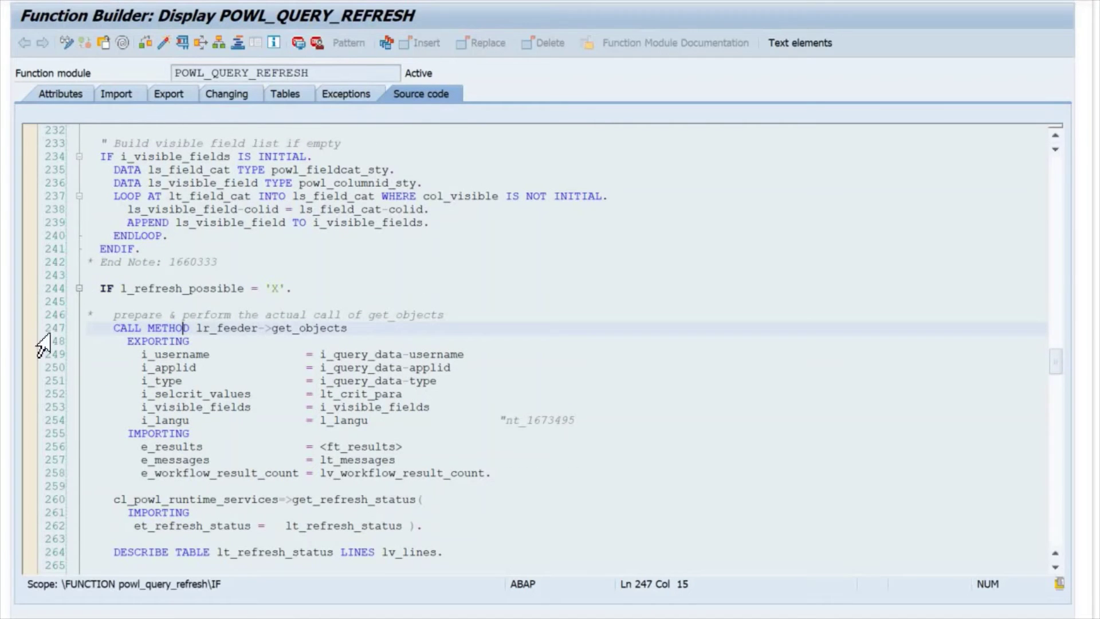
click(317, 42)
click(458, 370)
mouse_move(314, 368)
mouse_down()
mouse_move(450, 378)
mouse_move(322, 380)
mouse_up()
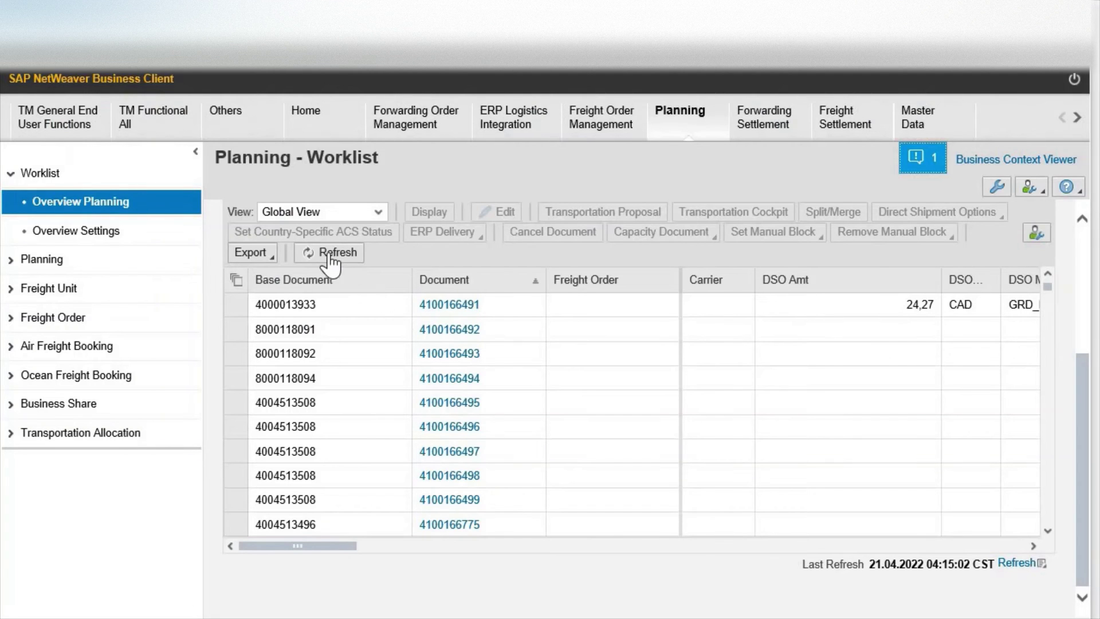
Refresh the freight units worklist to trigger the debugger, and inspect I_QUERY_DATA-APPLID and I_QUERY_DATA-TYPE there
click(331, 255)
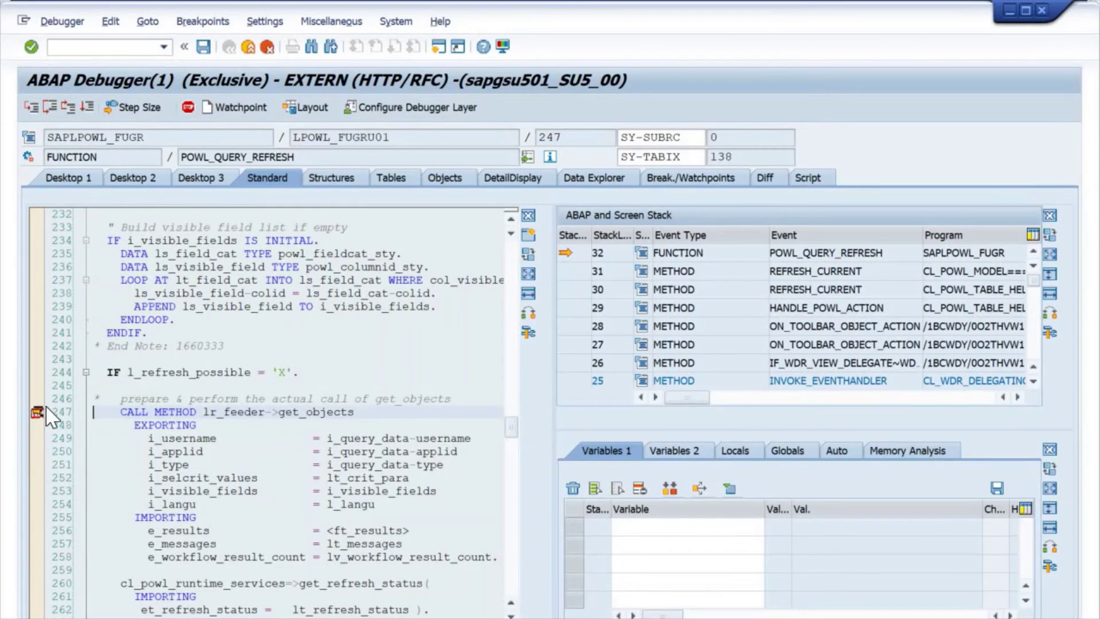
double_click(431, 451)
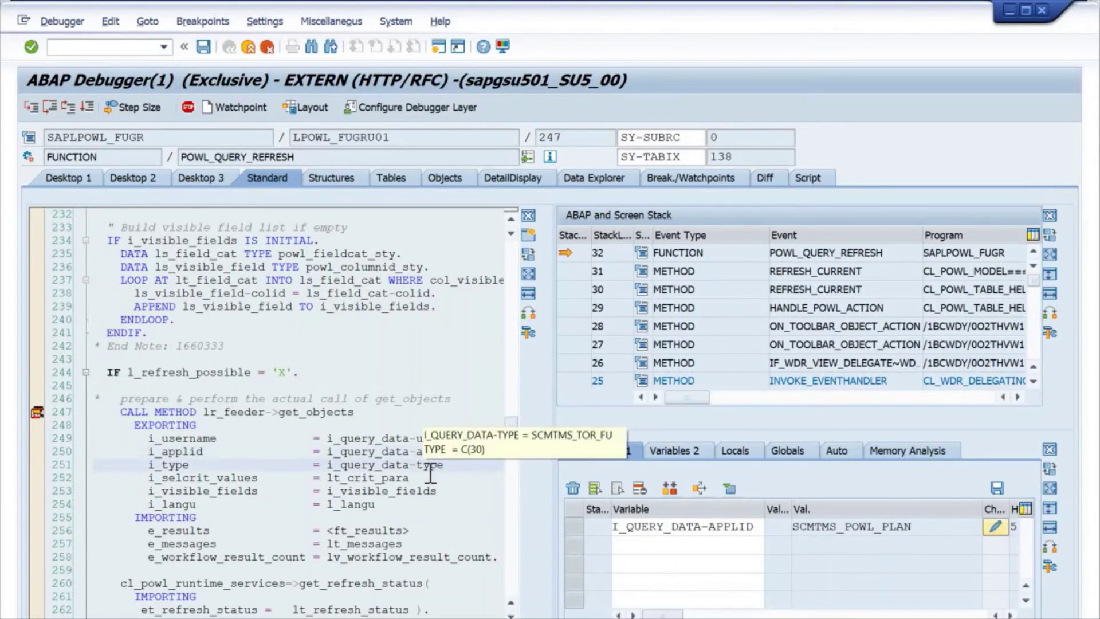
double_click(425, 465)
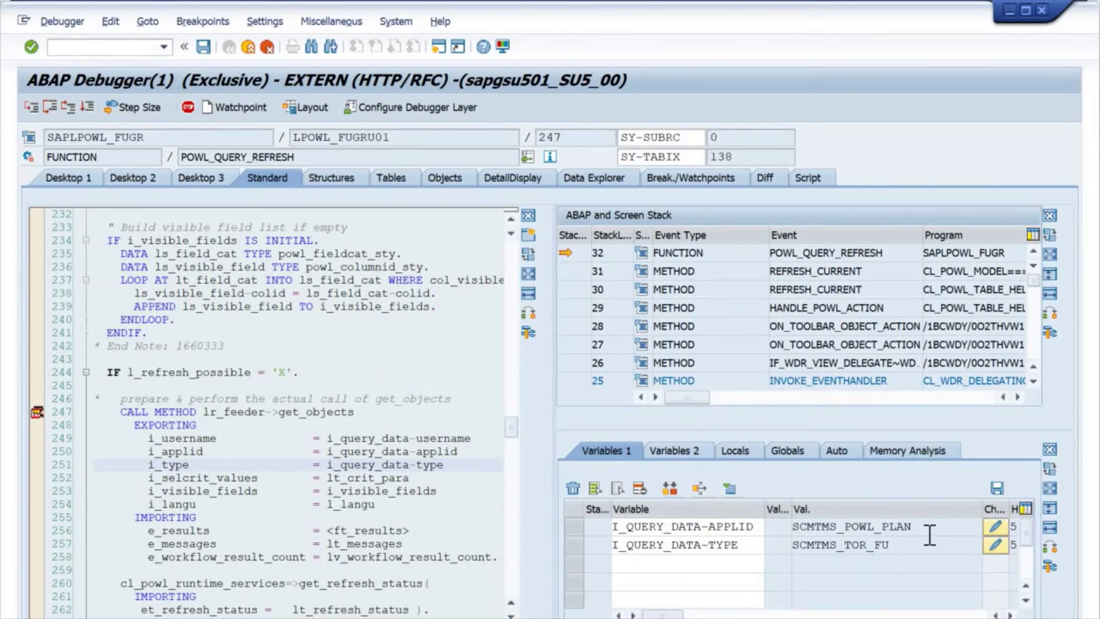
click(836, 530)
key(ctrl+c)
click(820, 549)
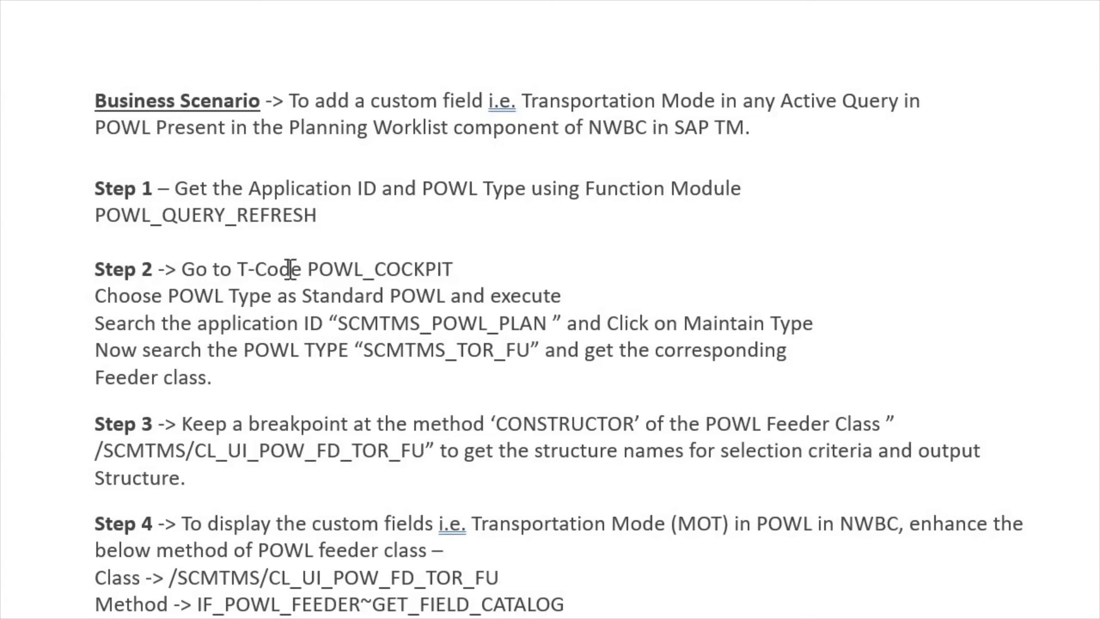
Select the transaction code POWL_COCKPIT under Step 2 of the notes
double_click(378, 269)
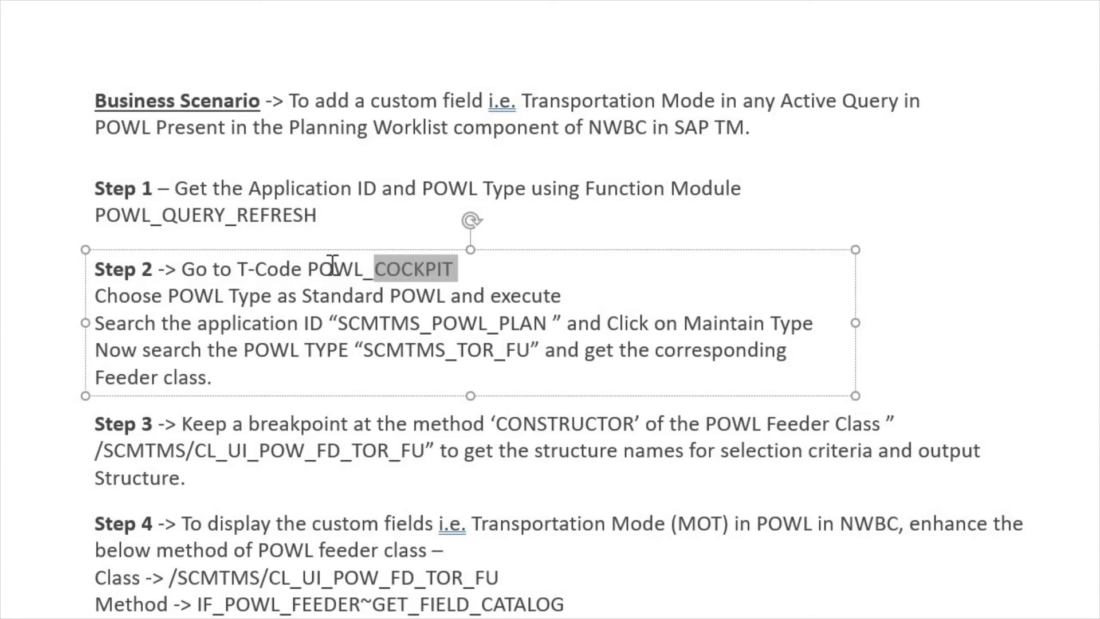
shift+click(309, 269)
click(232, 302)
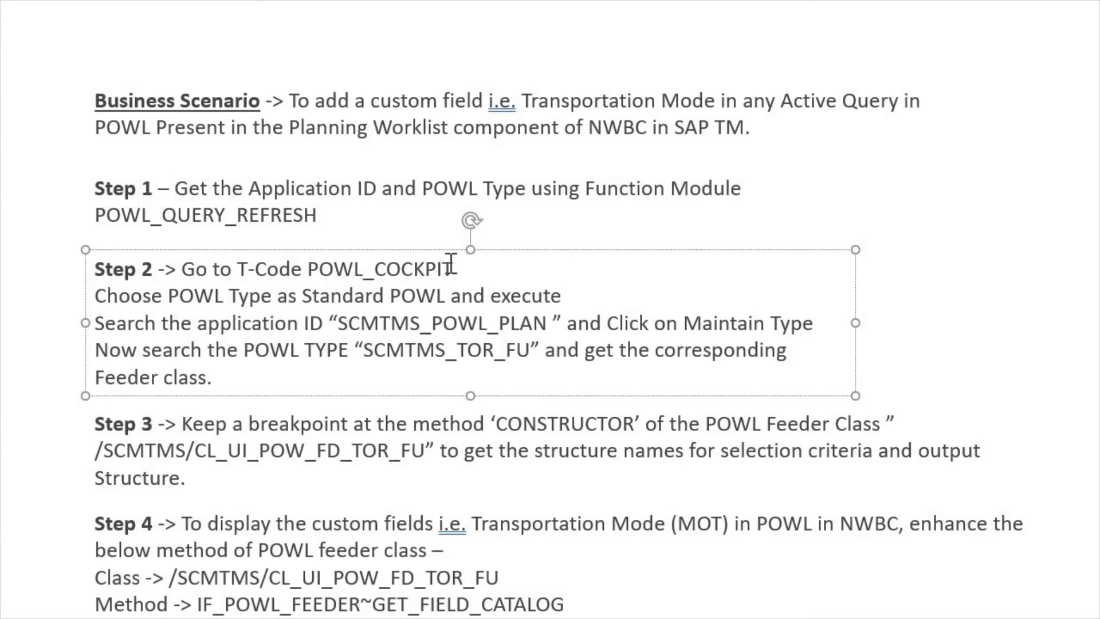
drag(389, 267, 343, 273)
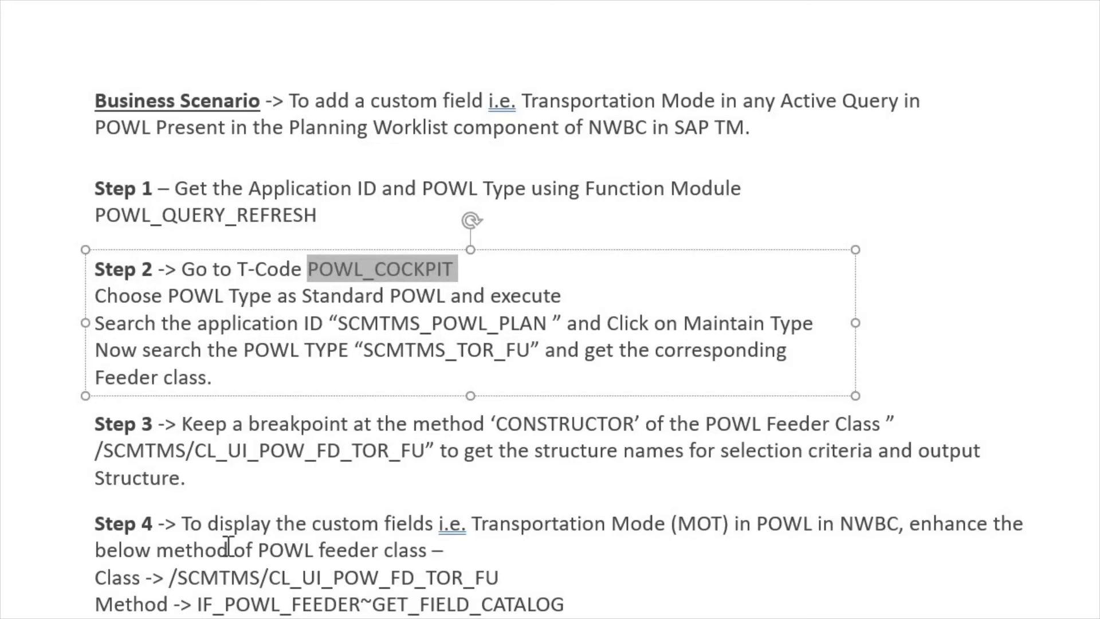
Switch back to Function Builder, leave it, start transaction POWL_COCKPIT, and execute it for Standard POWL
mouse_move(17, 618)
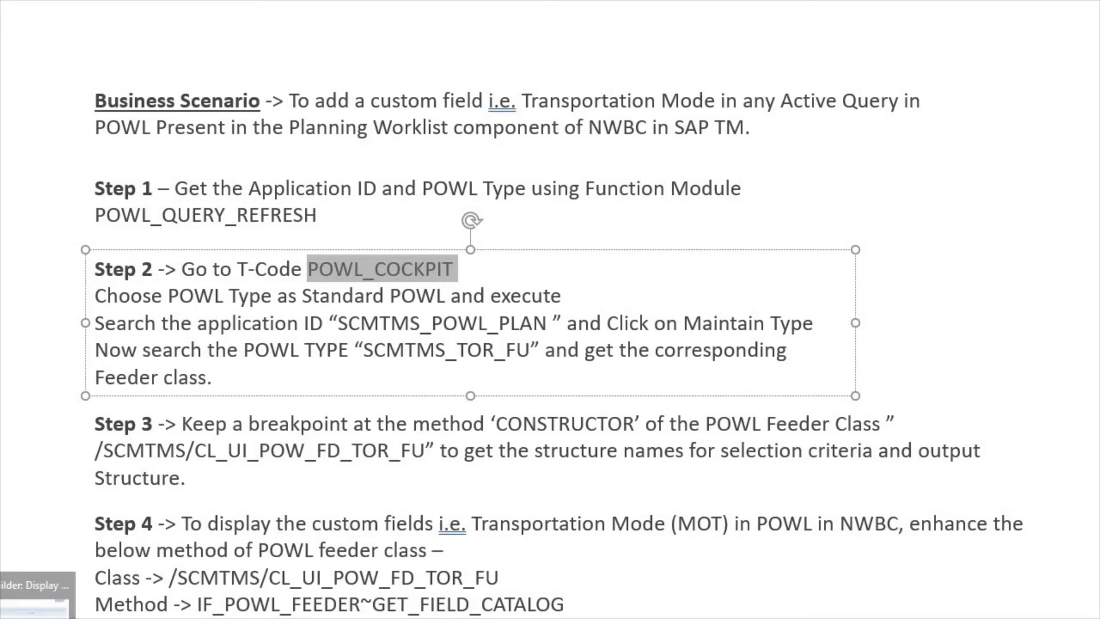
click(35, 602)
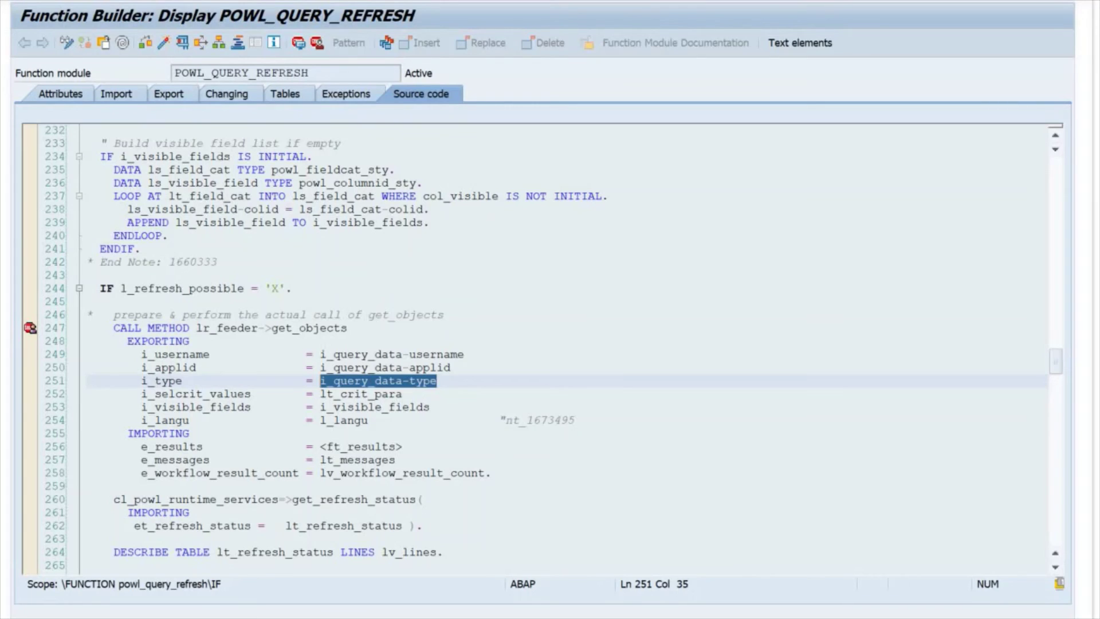
key(F3)
key(F3)
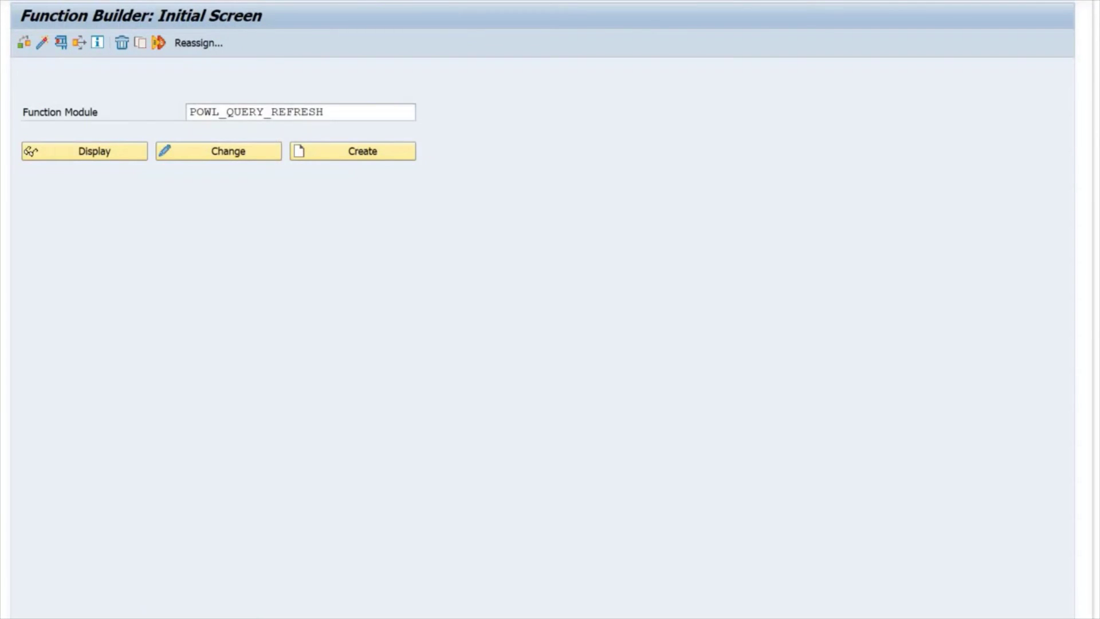
key(Return)
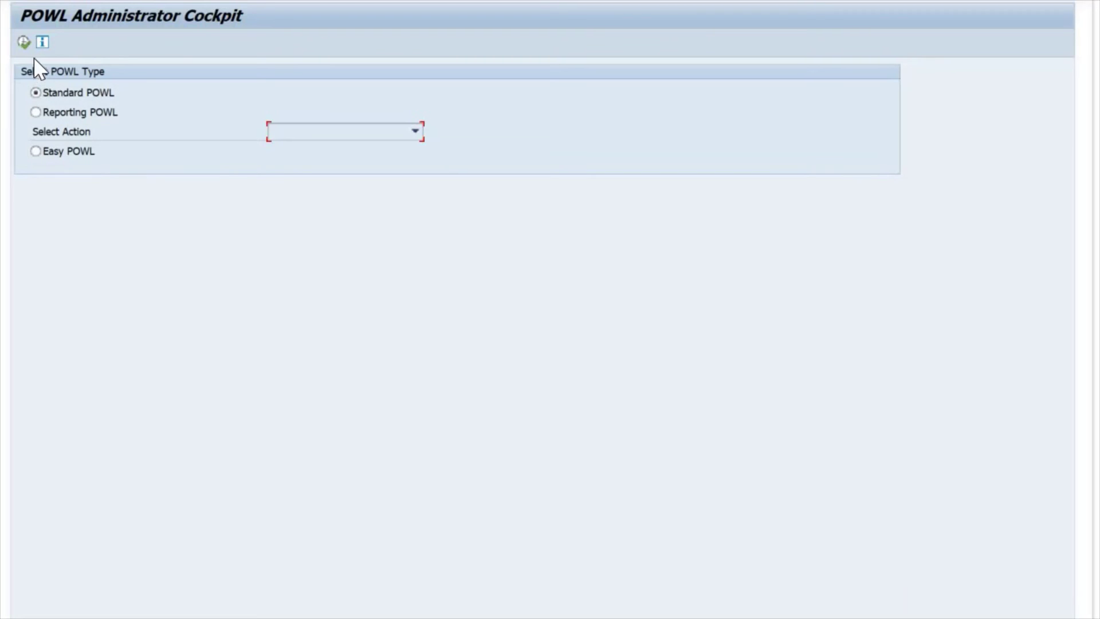
click(25, 42)
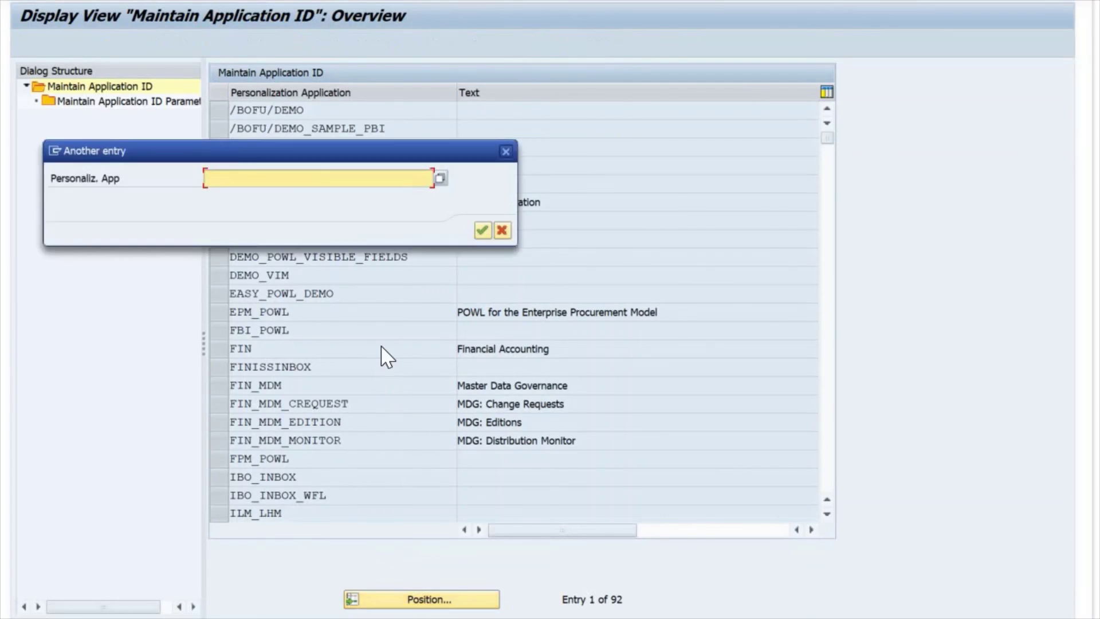
Position the application ID list at SCMTMS_POWL_PLAN and select that entry
key(ctrl+v)
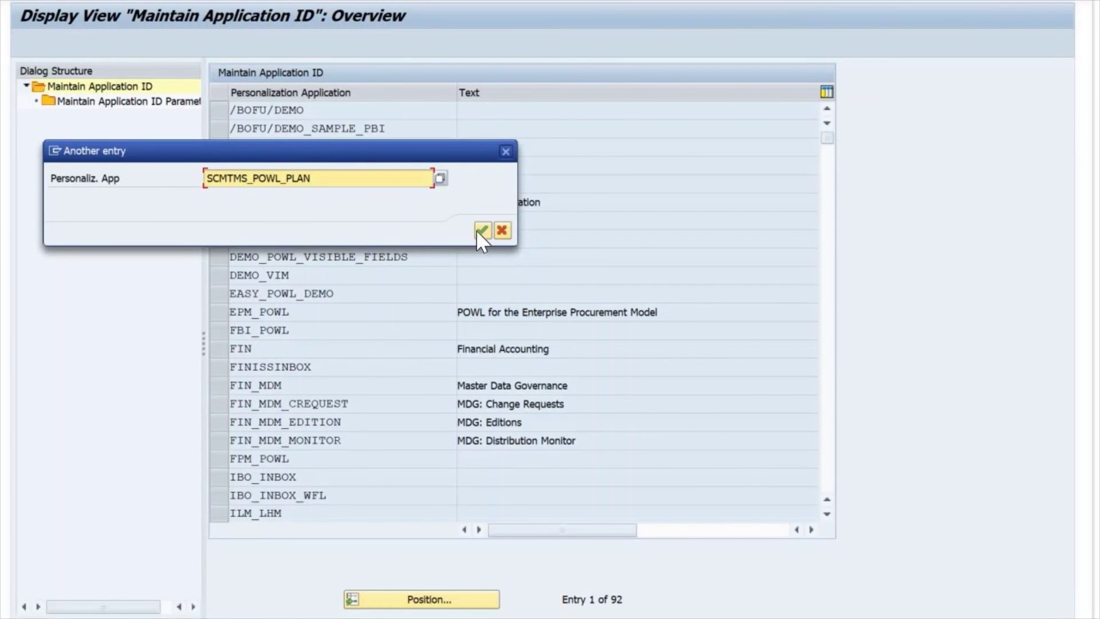
click(482, 230)
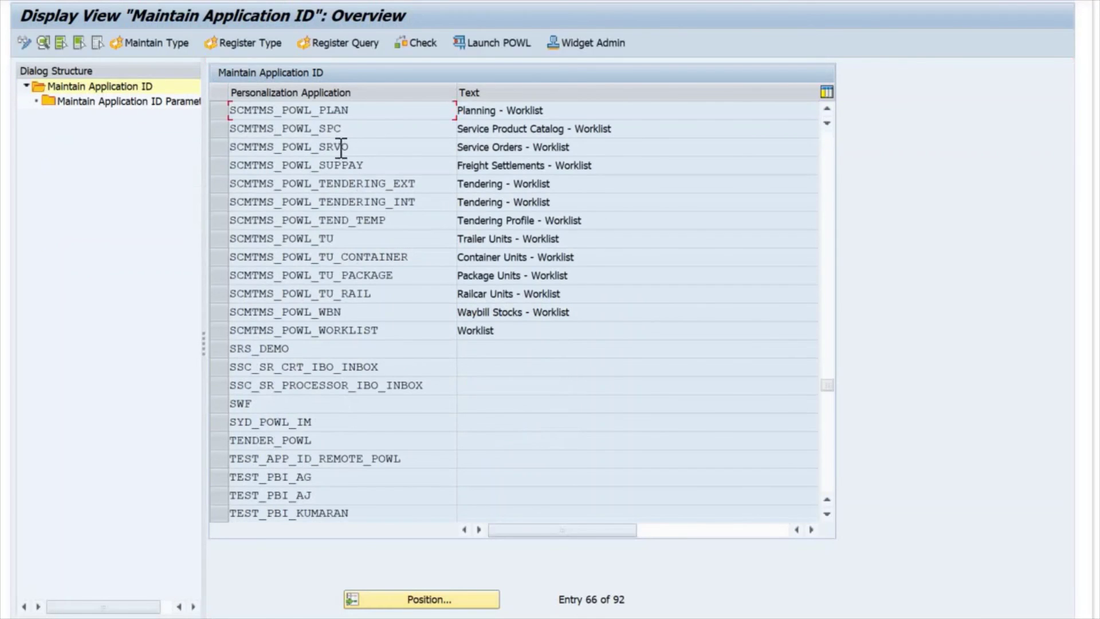
click(215, 112)
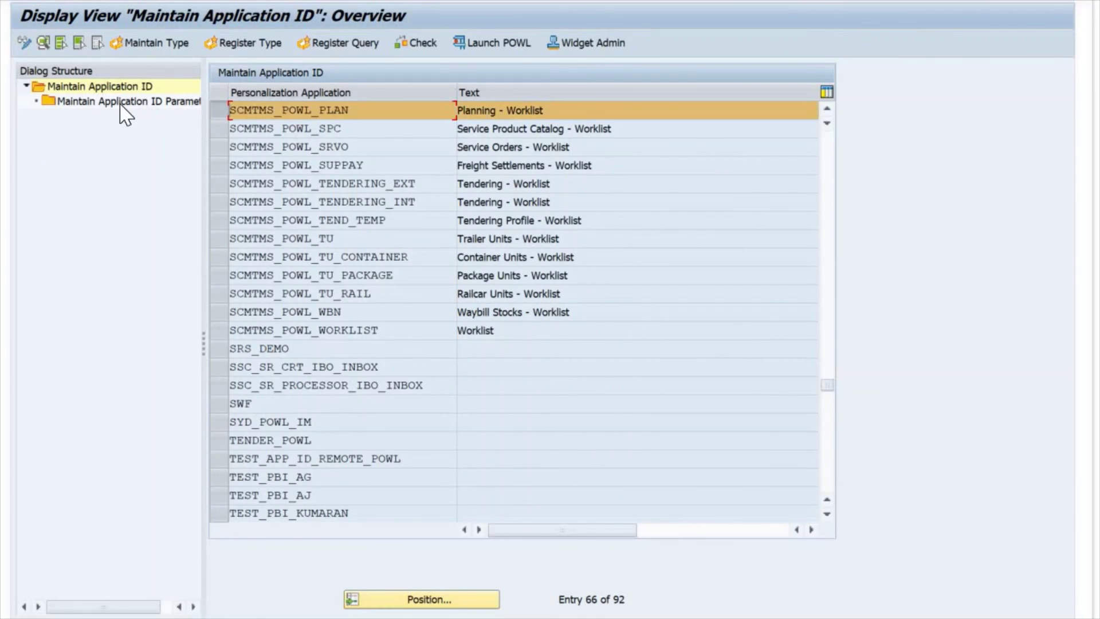
Go to the POWL type maintenance, position the list at SCMTMS_TOR_FU, and display that type's details
click(157, 42)
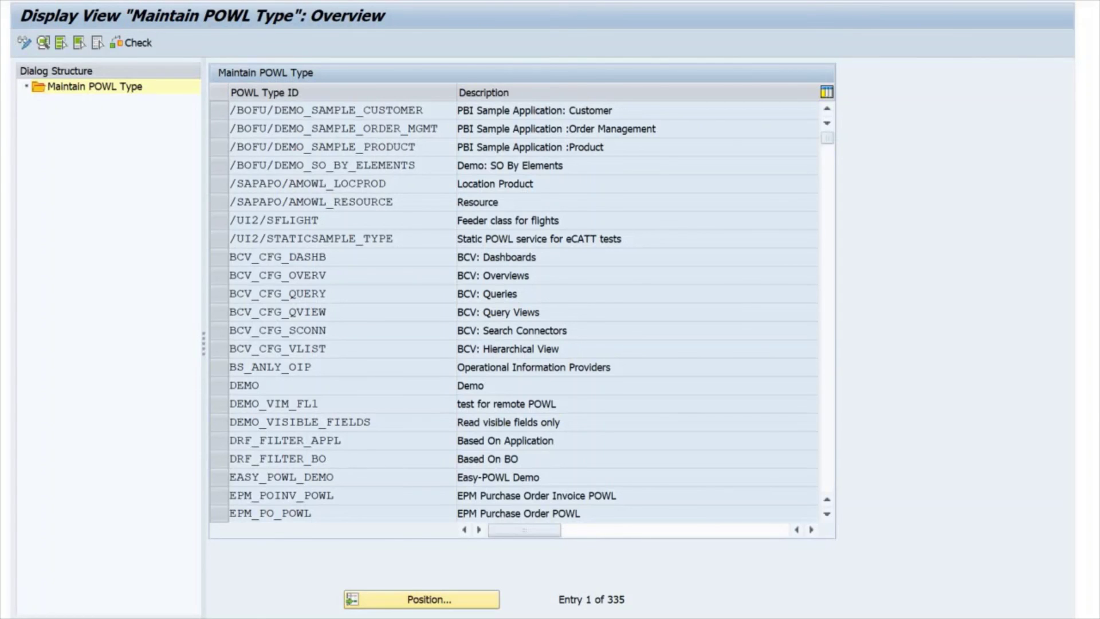
click(414, 598)
text(SCMTMS_TOR_FU)
key(Return)
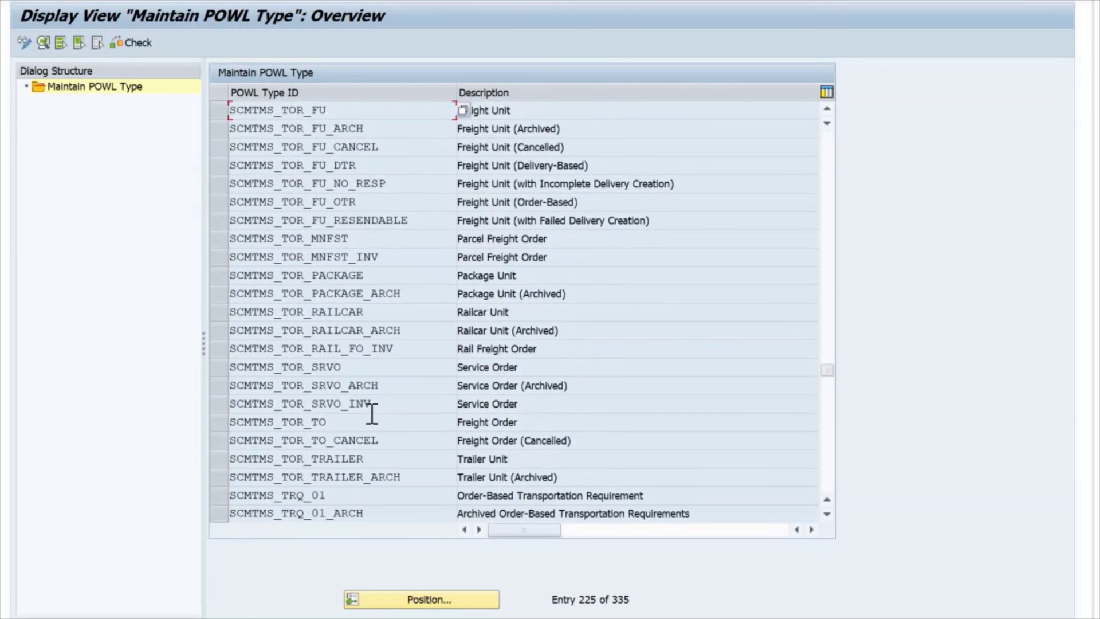
click(219, 106)
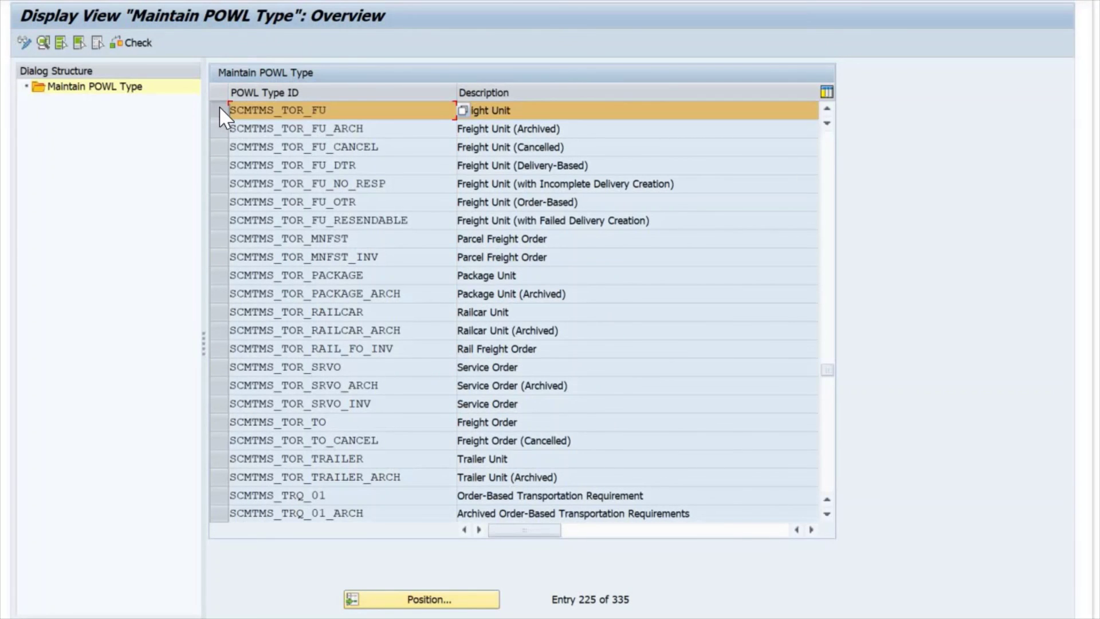
double_click(273, 109)
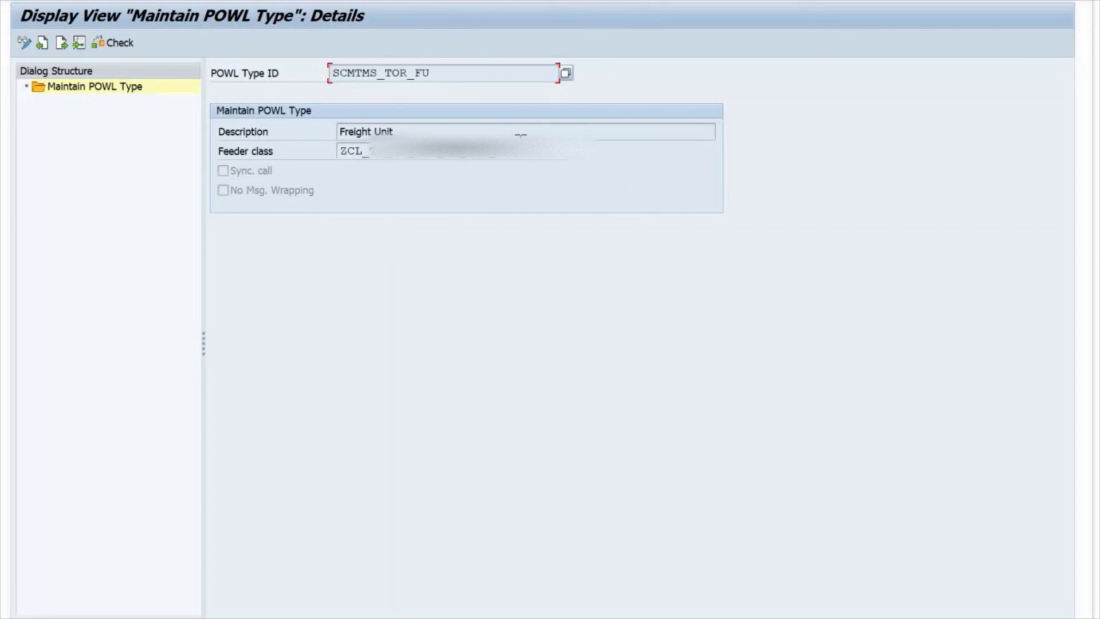
Examine the feeder class assigned to POWL type SCMTMS_TOR_FU, highlighting its name
click(388, 158)
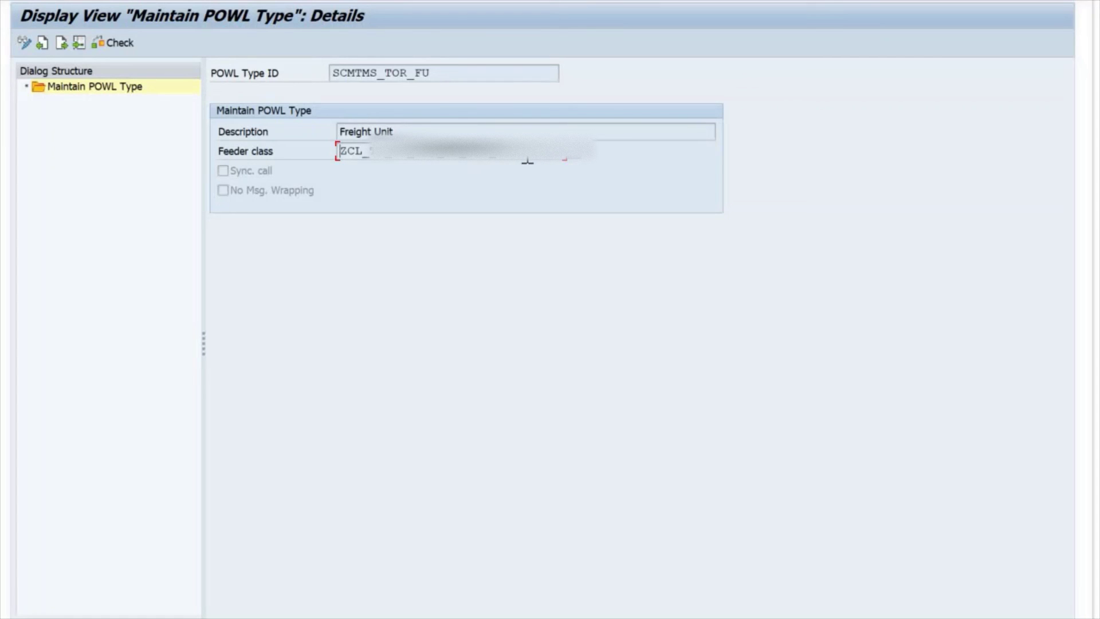
drag(510, 163, 336, 164)
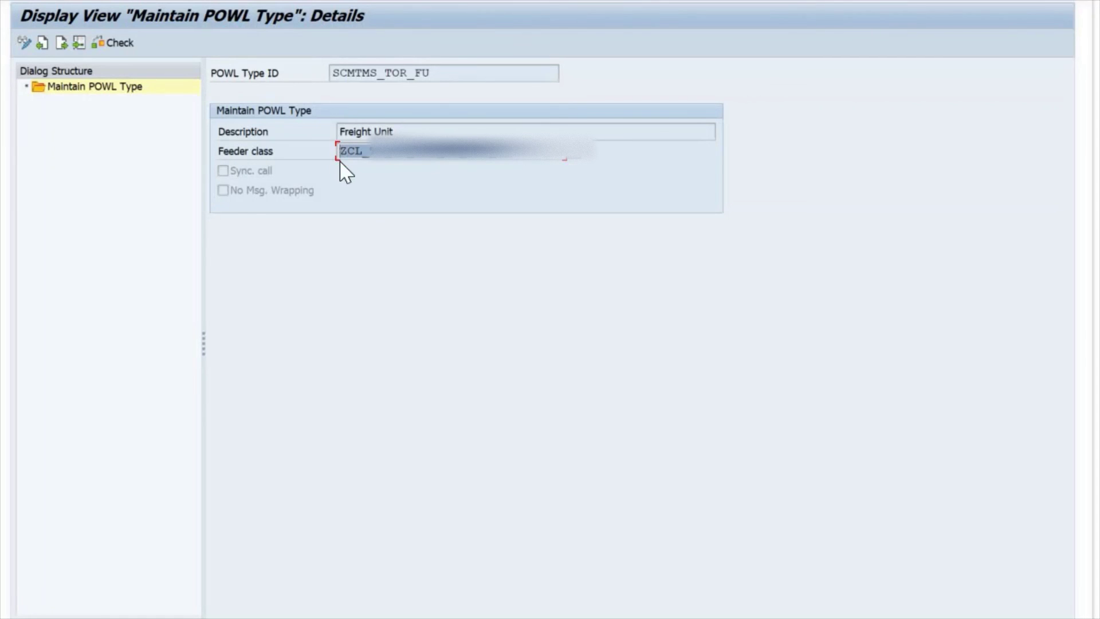
click(338, 160)
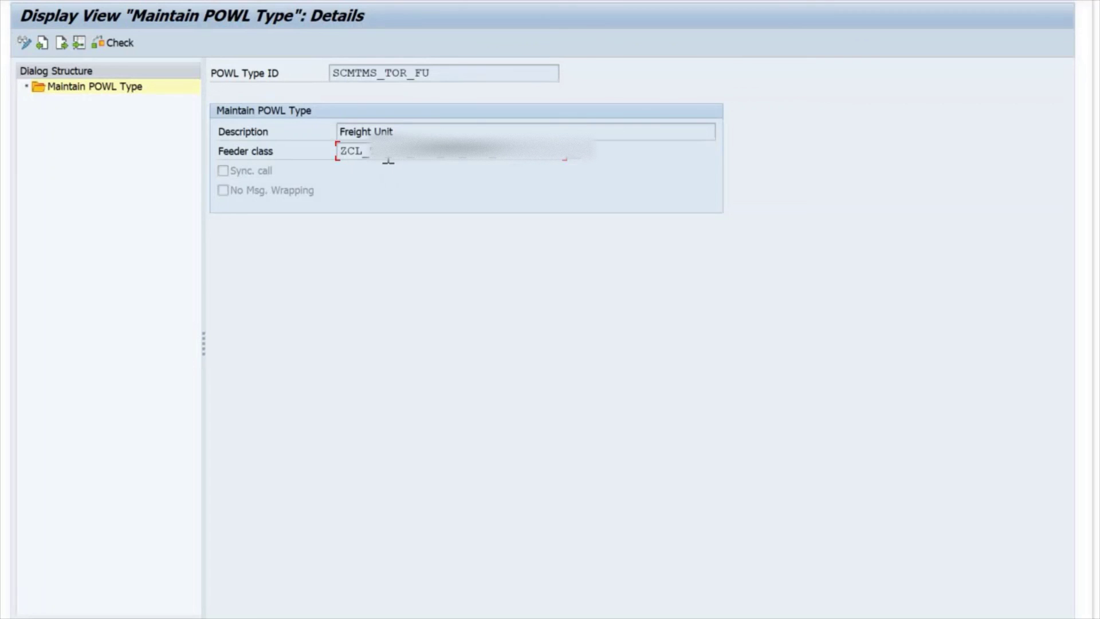